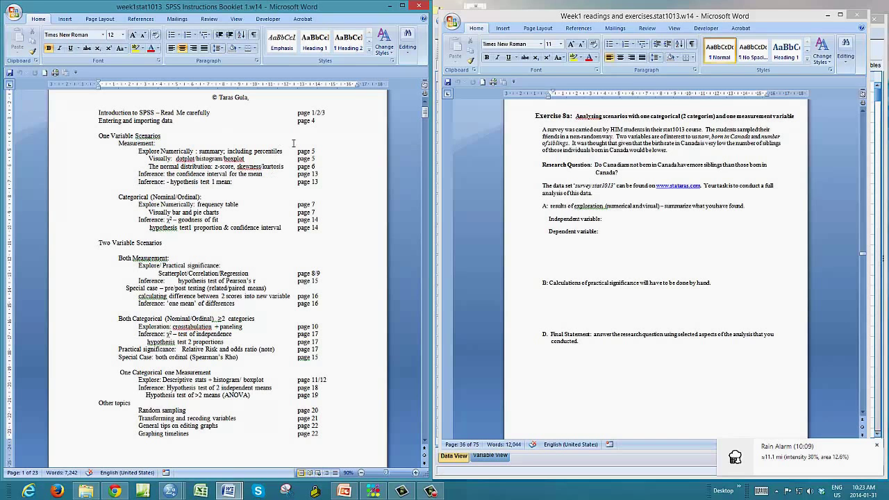
- Handwrite "place of birth (Can or other)" as Exercise 8a's independent variable and "# of siblings" as its dependent variable
right_click(425, 115)
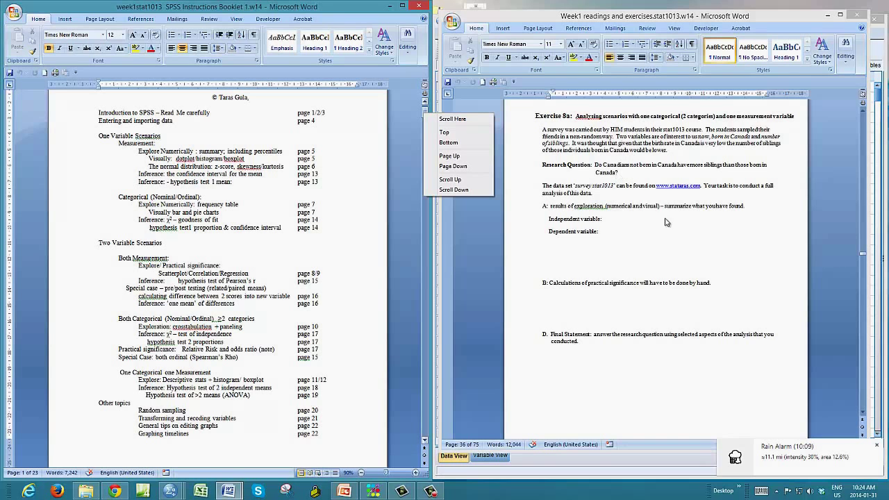
left_click(874, 447)
left_click(877, 447)
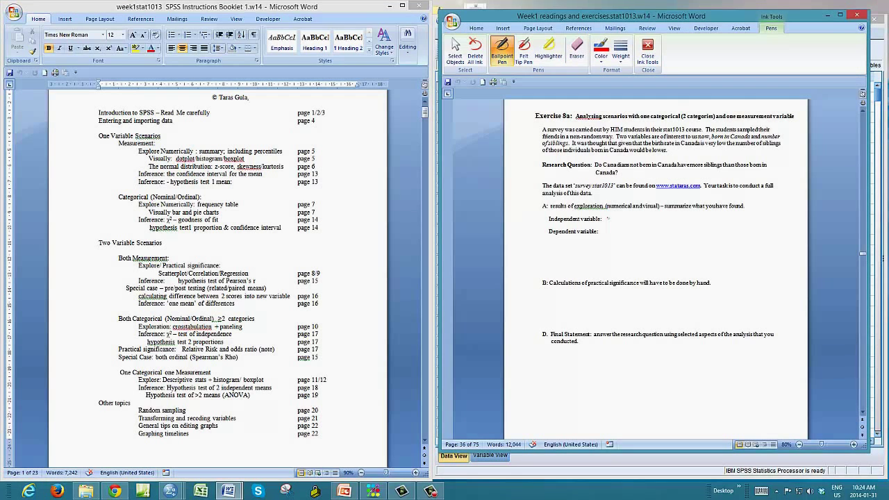
left_click_drag(606, 219, 681, 216)
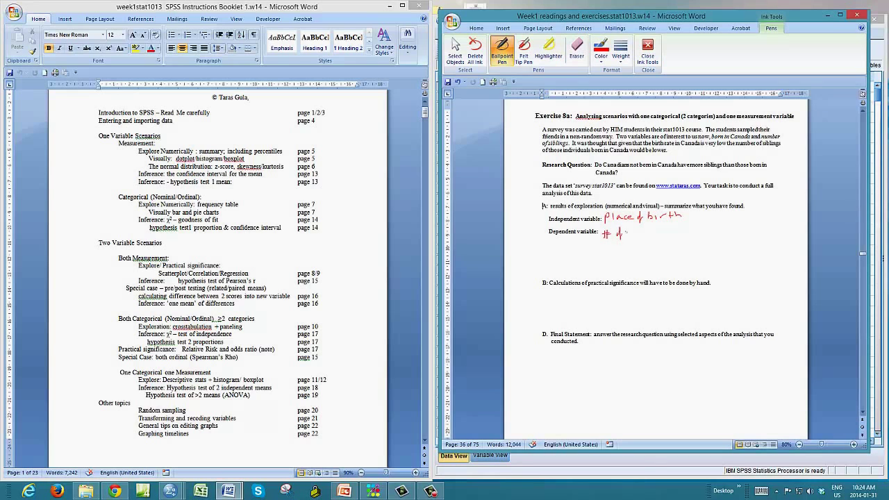
left_click_drag(634, 234, 671, 229)
- Examine the SPSS booklet's "One Categorical One Measurement" exploration pages on comparing means, paneled histograms, boxplots and means plots
left_click(425, 114)
left_click_drag(425, 112, 416, 271)
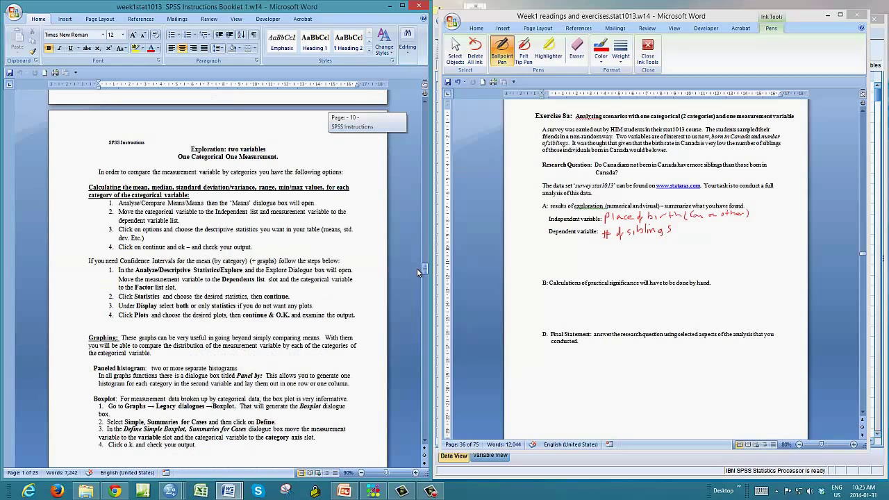
left_click_drag(416, 268, 418, 270)
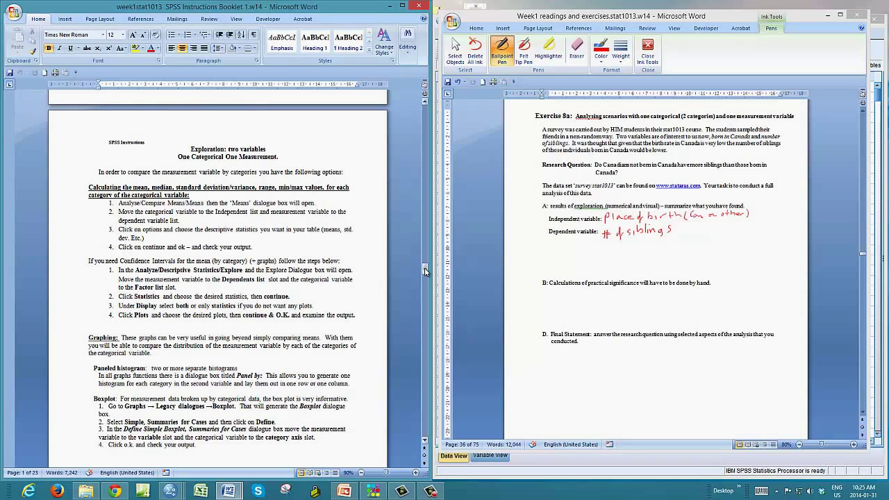
left_click_drag(426, 271, 425, 285)
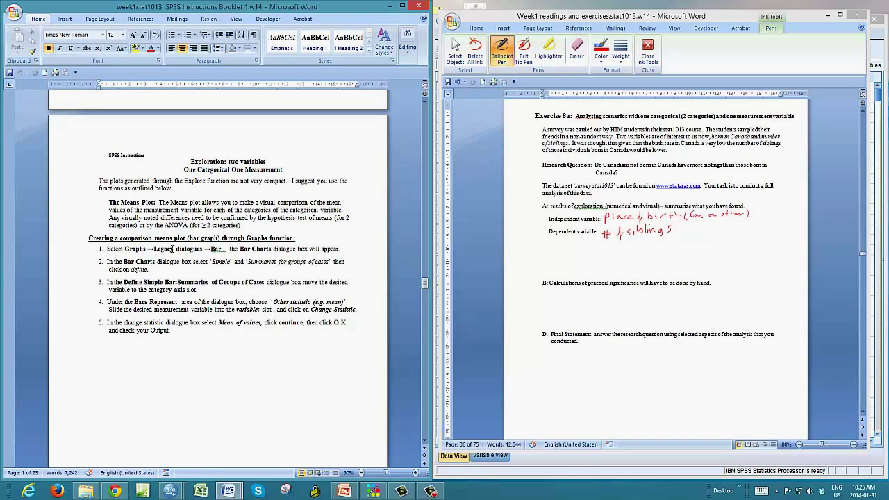
right_click(424, 284)
left_click(424, 285)
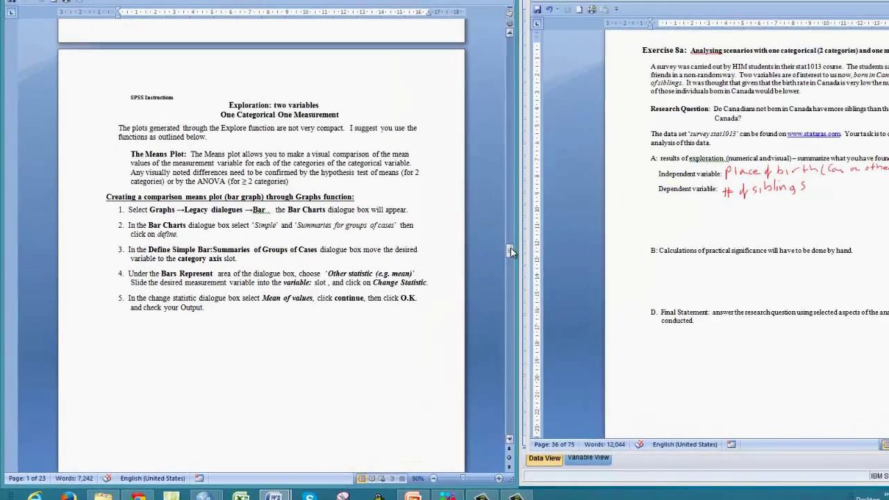
left_click_drag(511, 248, 510, 232)
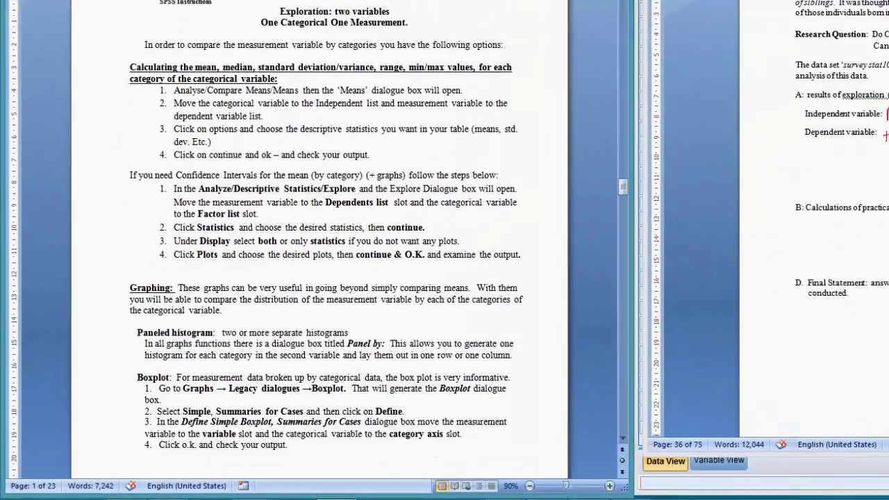
- Switch to the survey stat1013.w12_1.sav data set in SPSS and open the Means procedure for comparing means
left_click(203, 497)
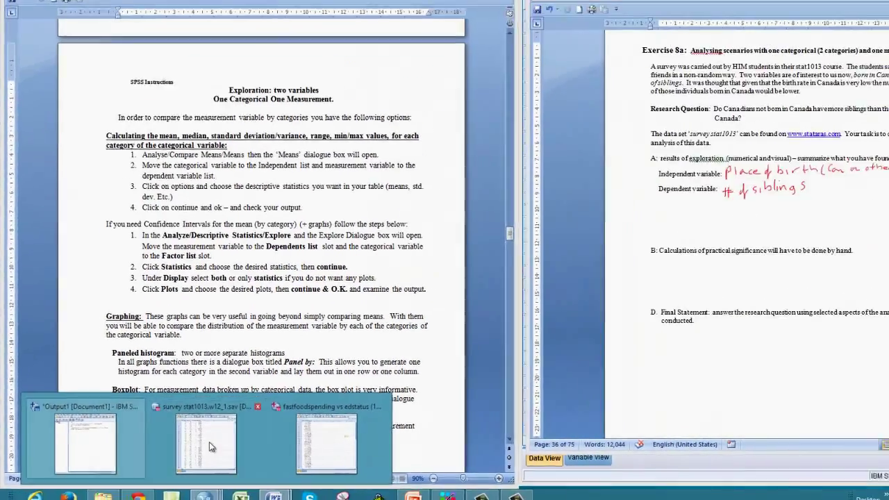
left_click(257, 438)
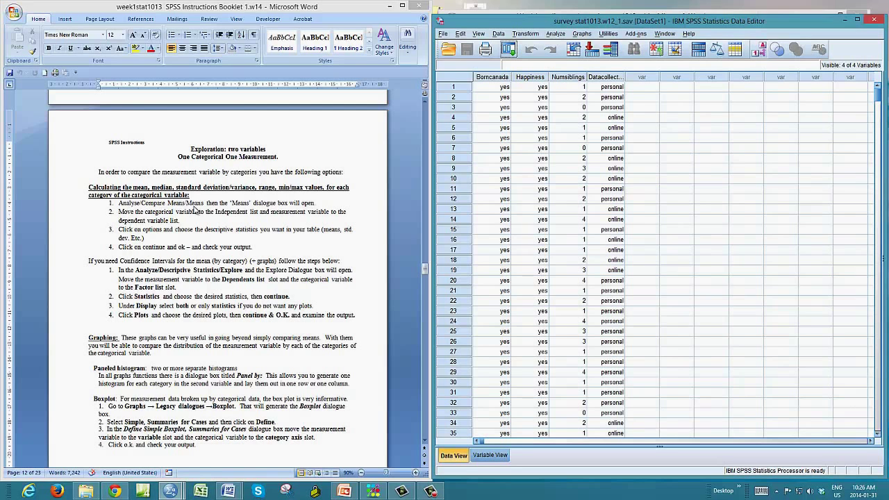
left_click(556, 34)
left_click(555, 34)
left_click(555, 34)
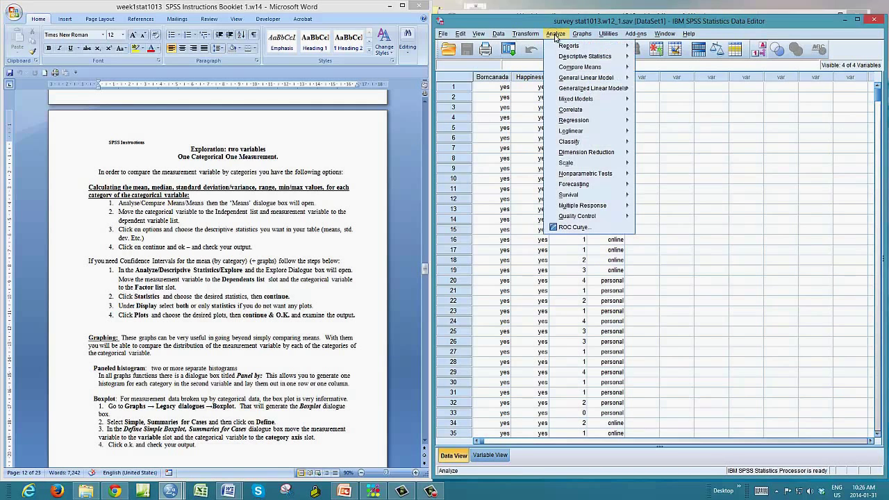
mouse_move(563, 67)
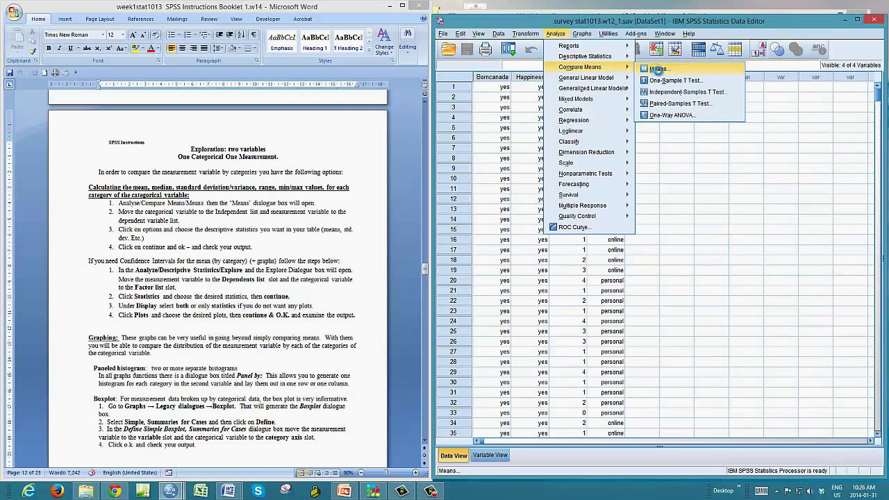
left_click(658, 70)
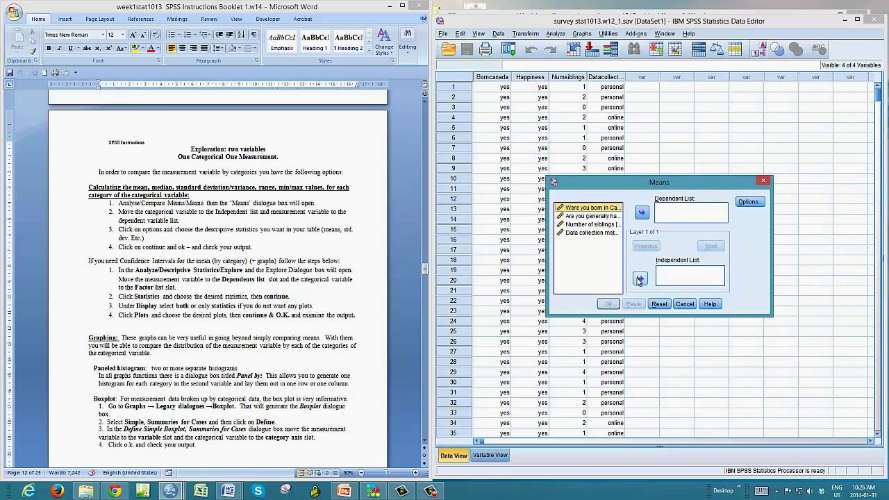
- Assign "Were you born in Canada?" as the independent variable and "Number of siblings" as the dependent variable of the Means analysis
left_click(640, 278)
left_click(592, 217)
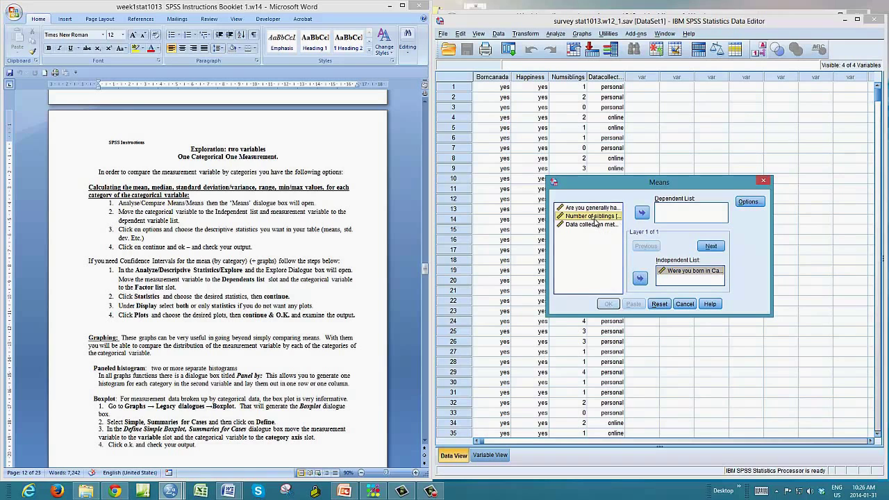
left_click(642, 213)
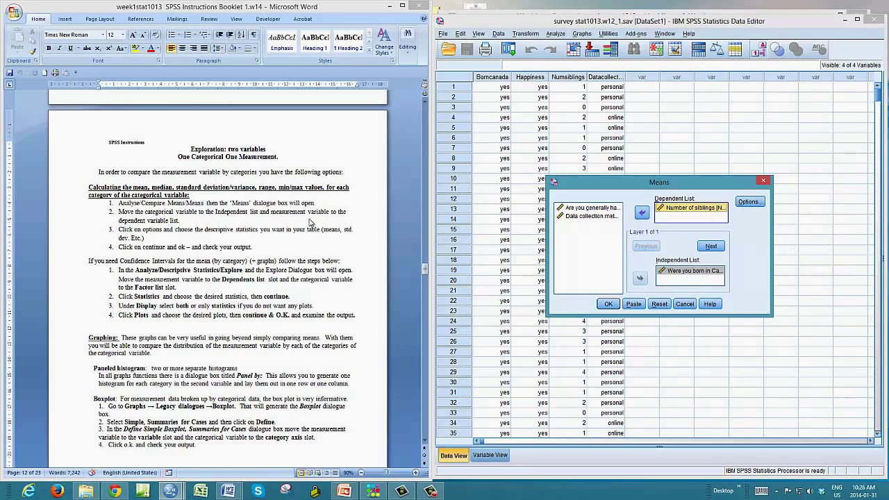
- Set the cell statistics to Mean, Standard Deviation, Median and Number of Cases, and run the Means analysis
left_click(747, 203)
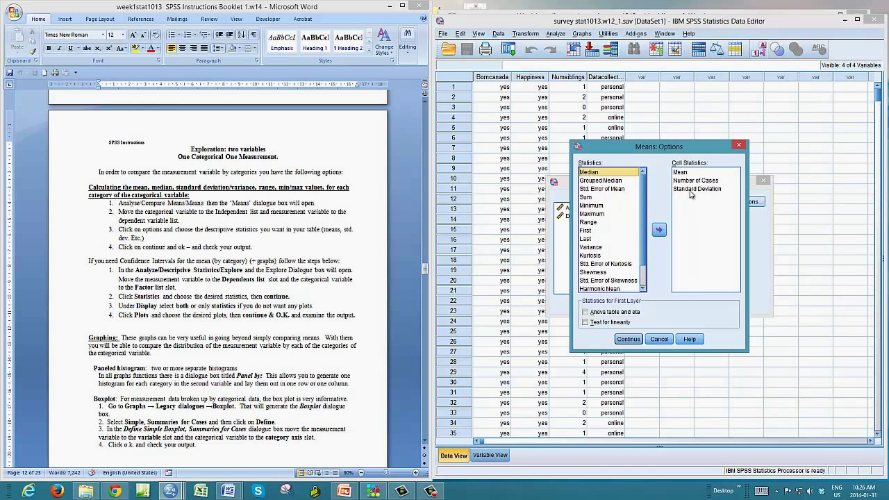
left_click(592, 180)
left_click(590, 172)
left_click(660, 229)
left_click_drag(685, 198, 685, 179)
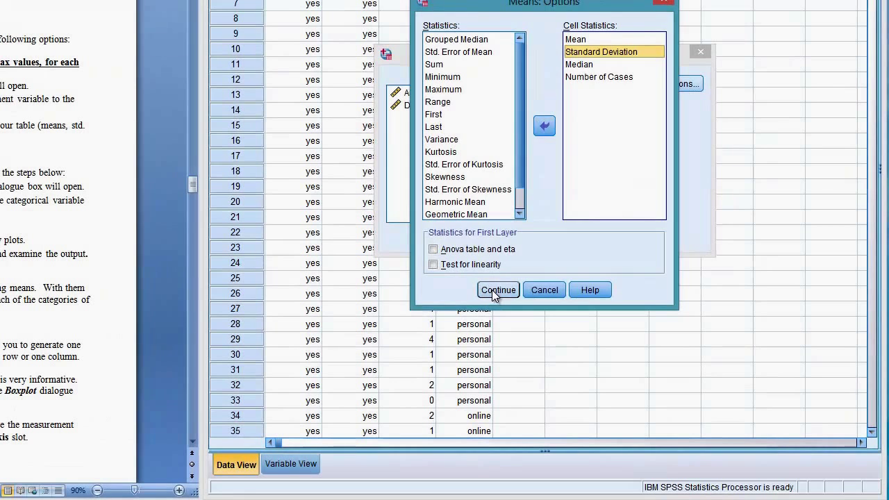
left_click(490, 291)
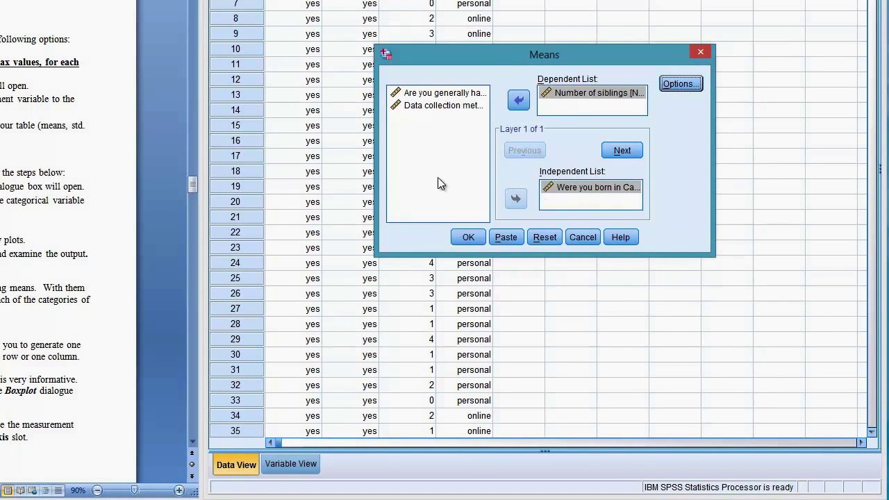
left_click(467, 240)
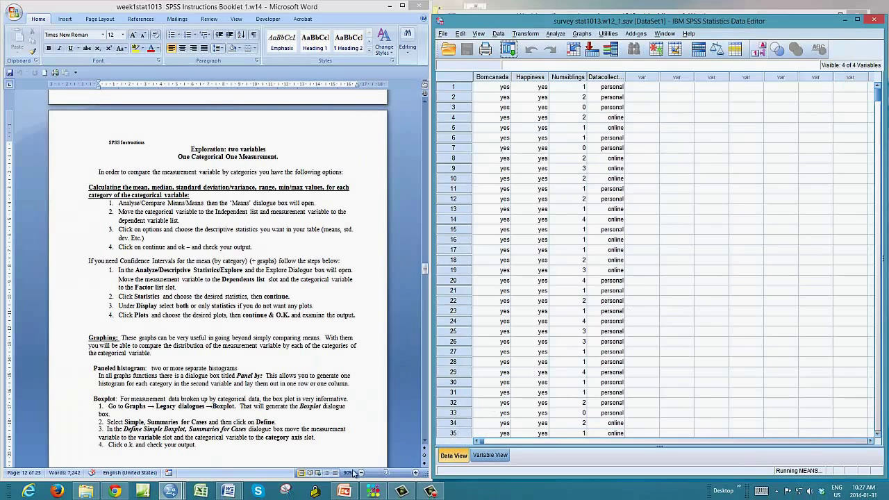
- Select the Means report, move the output viewer over the instructions booklet and minimize the data editor to uncover the exercise document
left_click(638, 330)
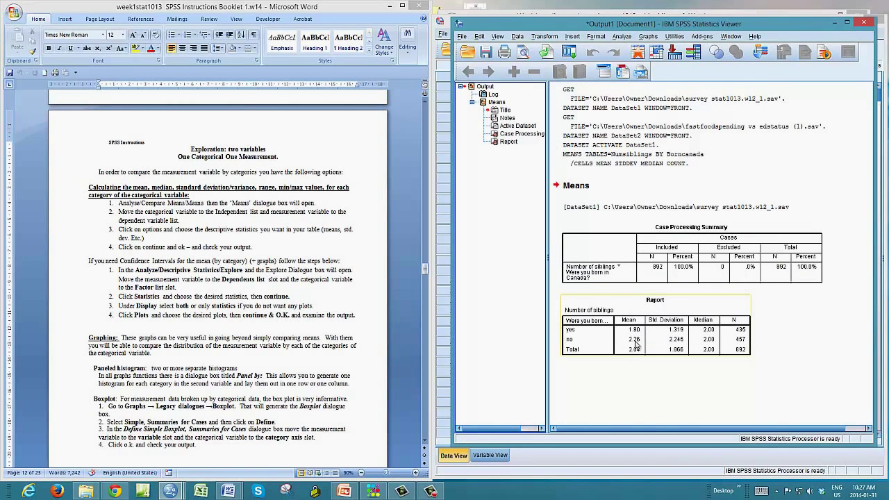
left_click(637, 345)
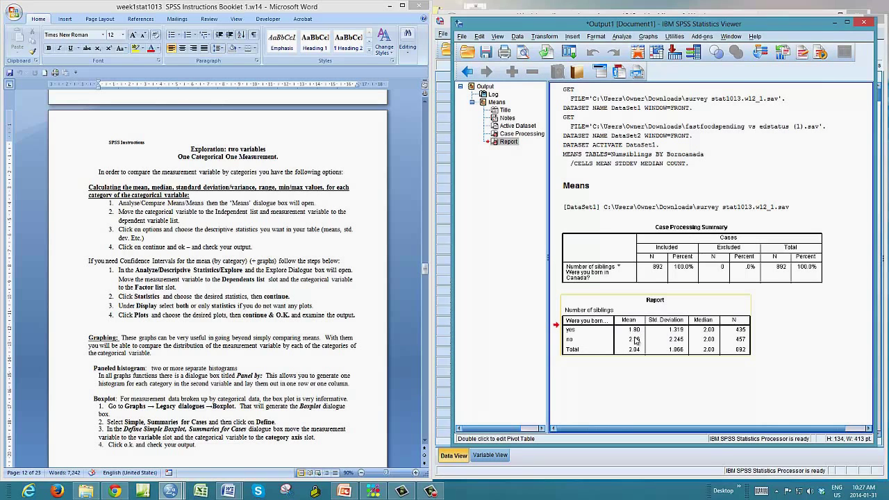
left_click_drag(665, 25, 245, 53)
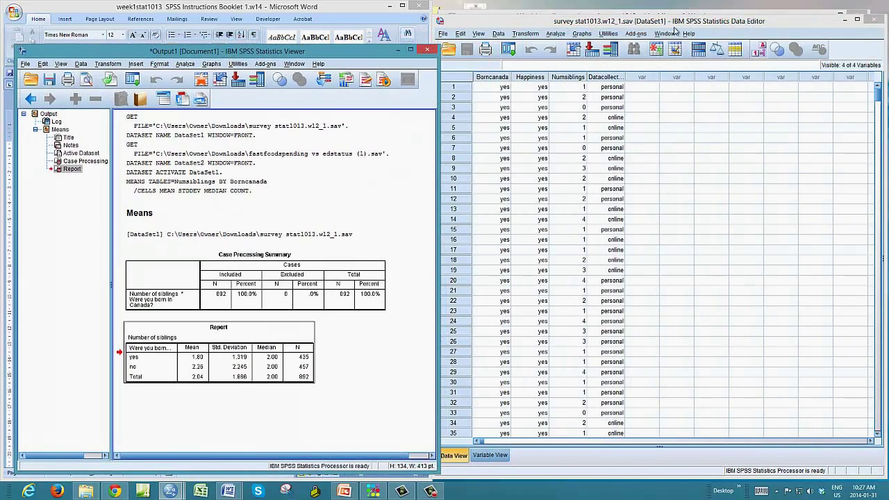
left_click(845, 21)
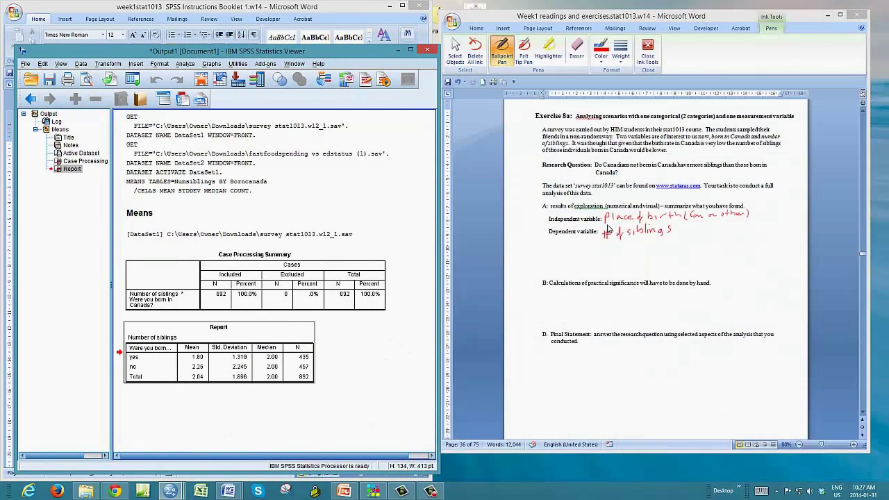
- Start inking in the exercise document and draw a horizontal dividing line beneath the dependent variable
left_click(553, 246)
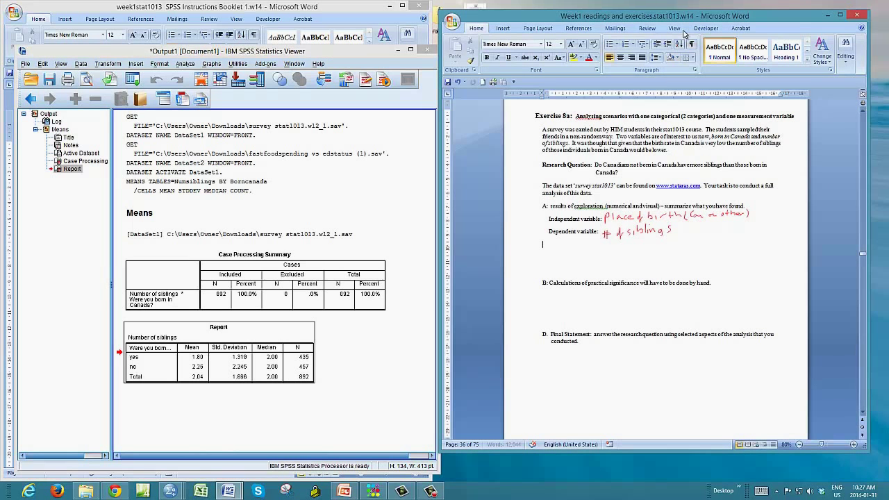
left_click(645, 30)
left_click_drag(583, 239, 789, 230)
- Handwrite the numerical summary below the line: "numerically μCan = 1.80, μnotCan = 2.26, medians are equal"
left_click_drag(539, 251, 589, 249)
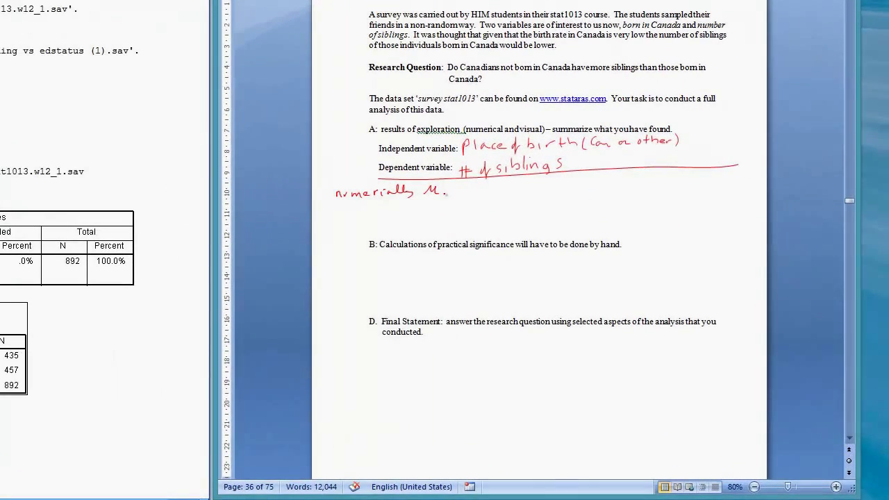
left_click_drag(442, 196, 588, 188)
left_click_drag(595, 181, 623, 184)
left_click(606, 186)
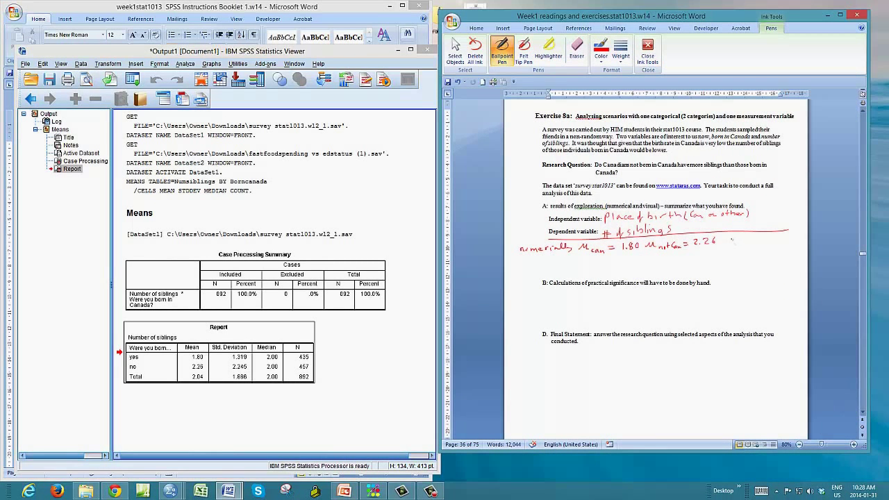
left_click_drag(738, 240, 783, 249)
- Bring the instructions booklet forward, return to the survey stat1013.w12_1.sav data set in SPSS and open the legacy Histogram dialog
left_click(200, 30)
right_click(201, 33)
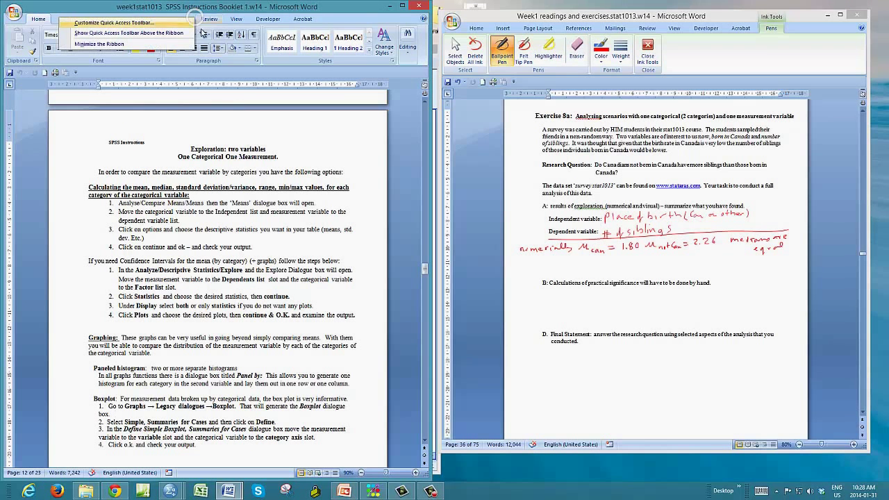
left_click(172, 492)
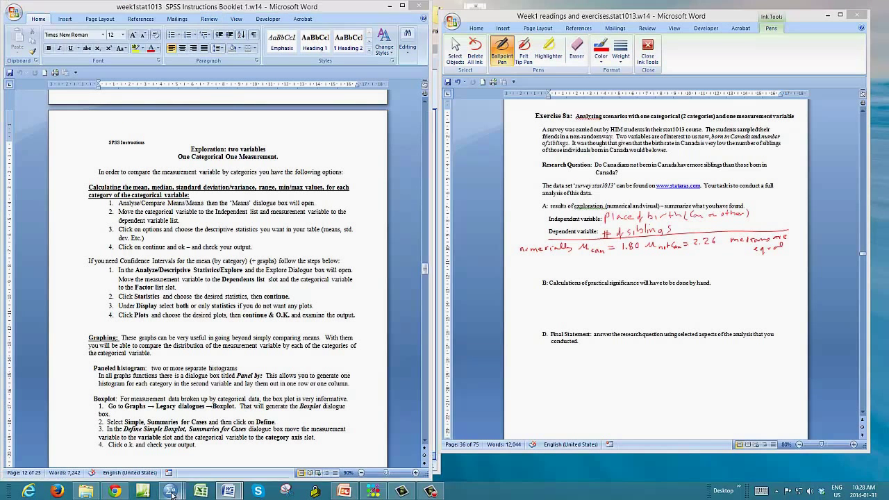
left_click(159, 444)
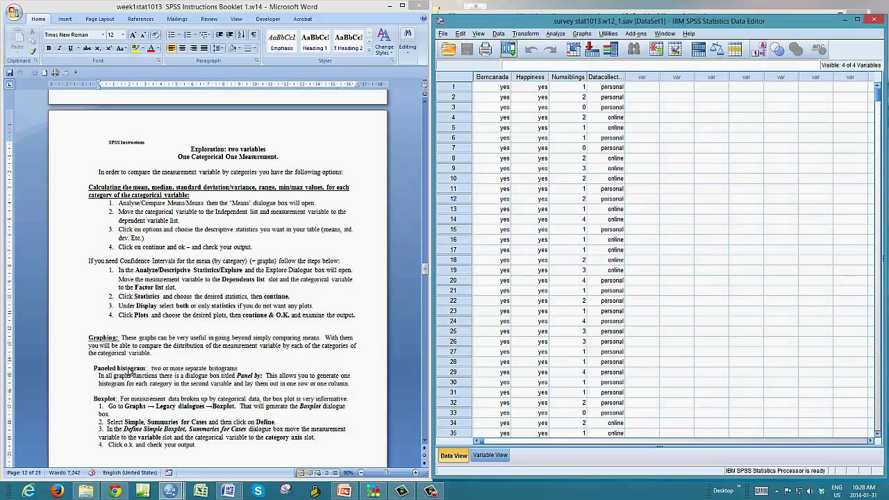
left_click(584, 34)
mouse_move(599, 70)
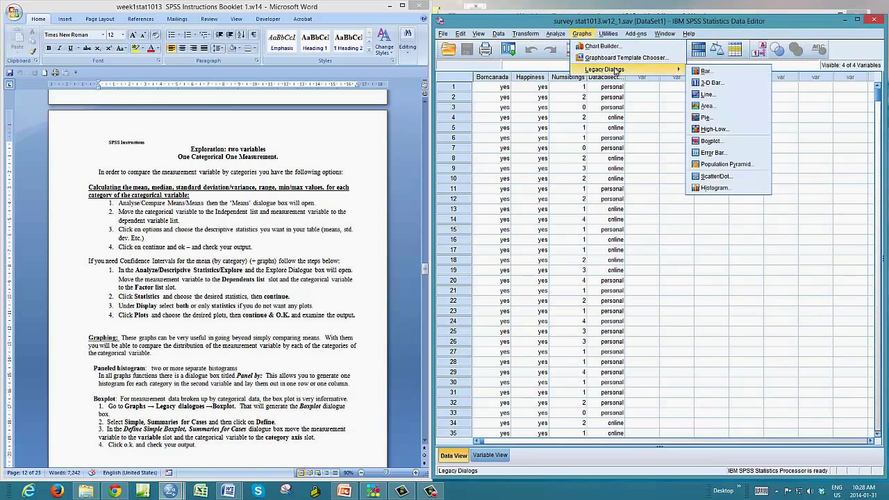
left_click(705, 188)
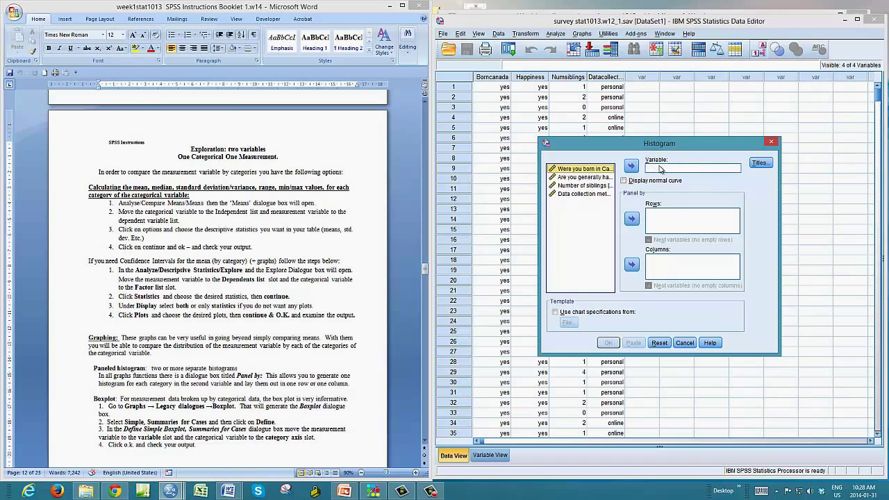
- Create a histogram of "Number of siblings" paneled in rows by "Were you born in Canada?"
left_click(587, 186)
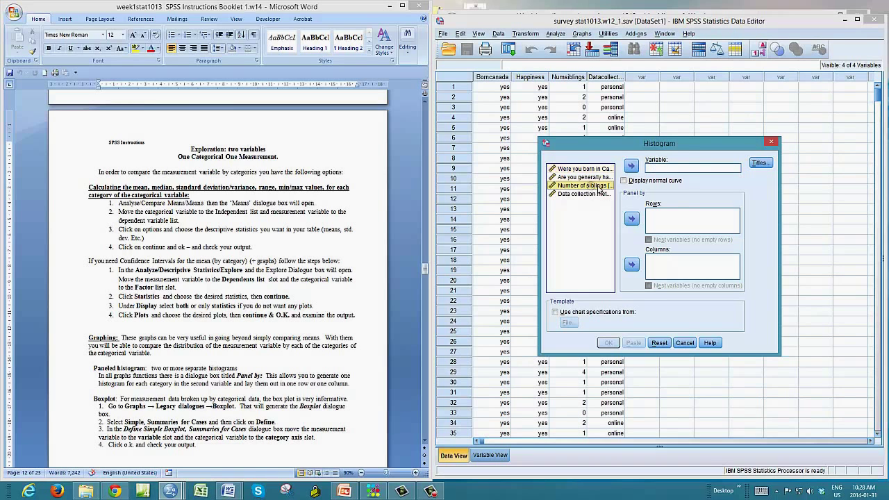
left_click(632, 166)
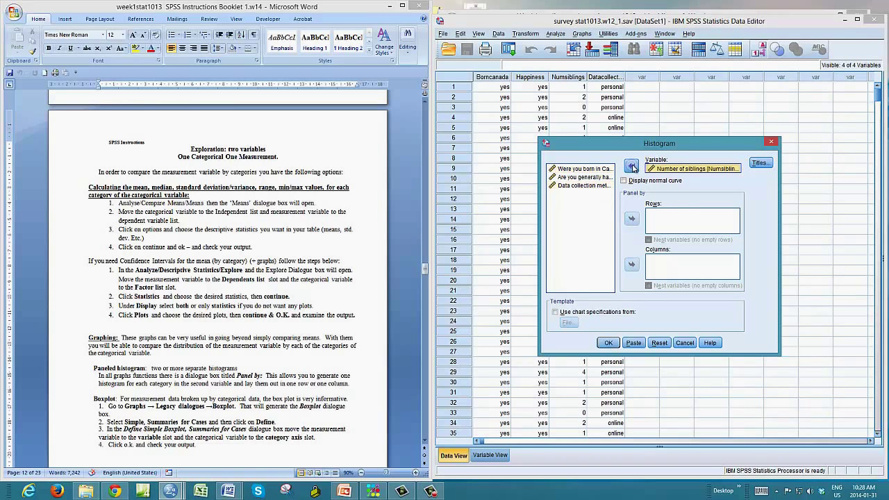
left_click(594, 171)
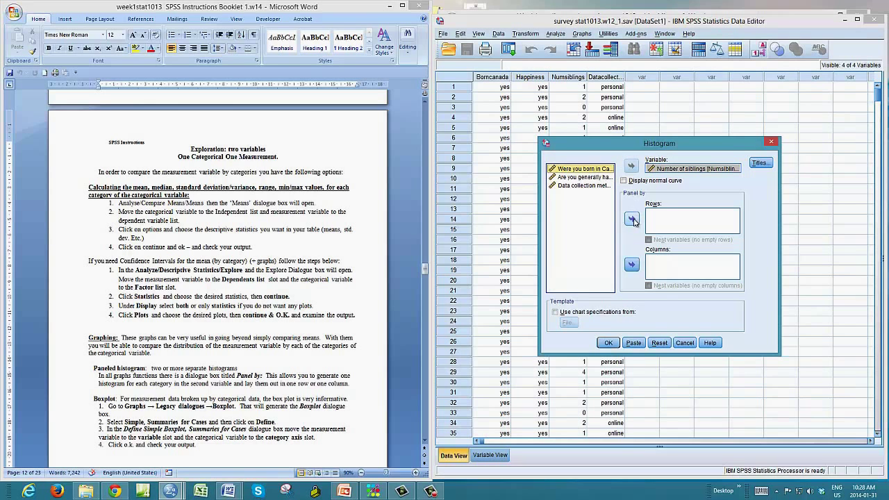
left_click(631, 219)
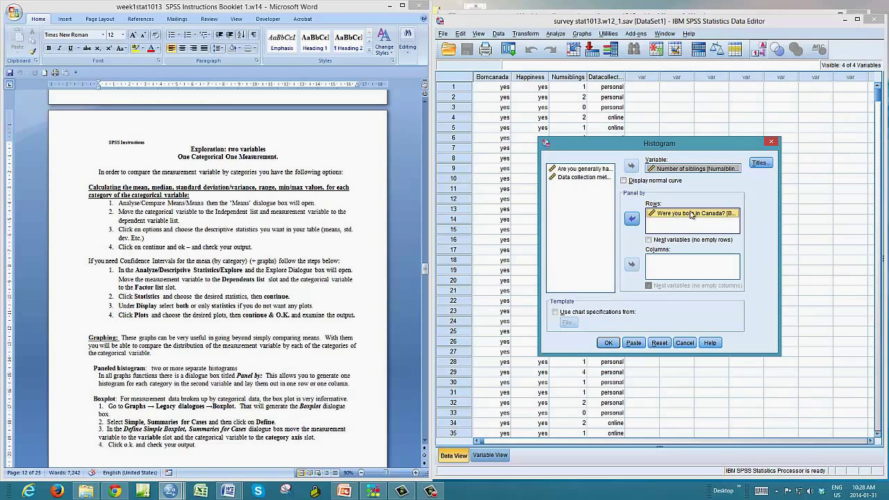
left_click(610, 346)
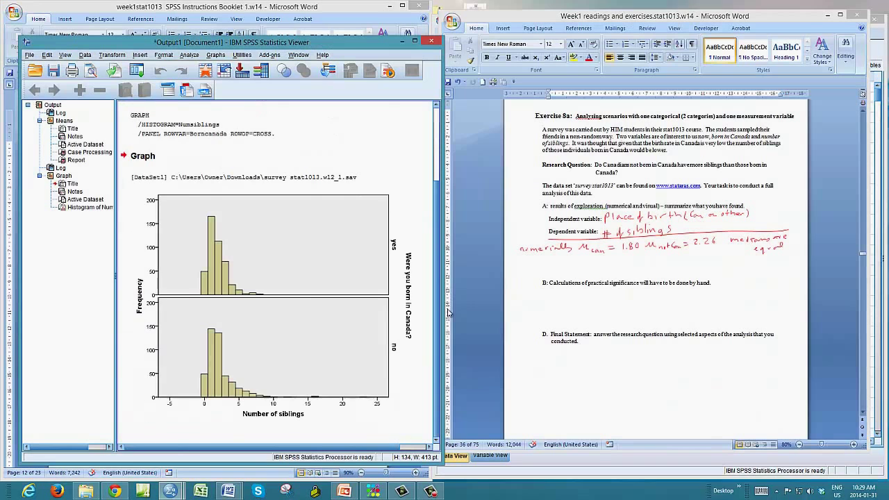
- Handwrite under the numerical summary that the histograms are similar, with few outliers in the non-Canadian group
left_click(391, 390)
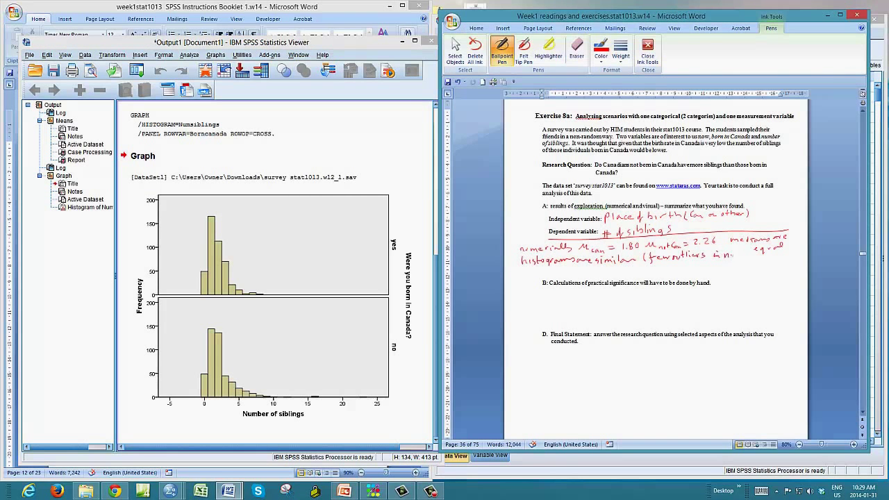
left_click_drag(762, 258, 768, 257)
left_click(360, 252)
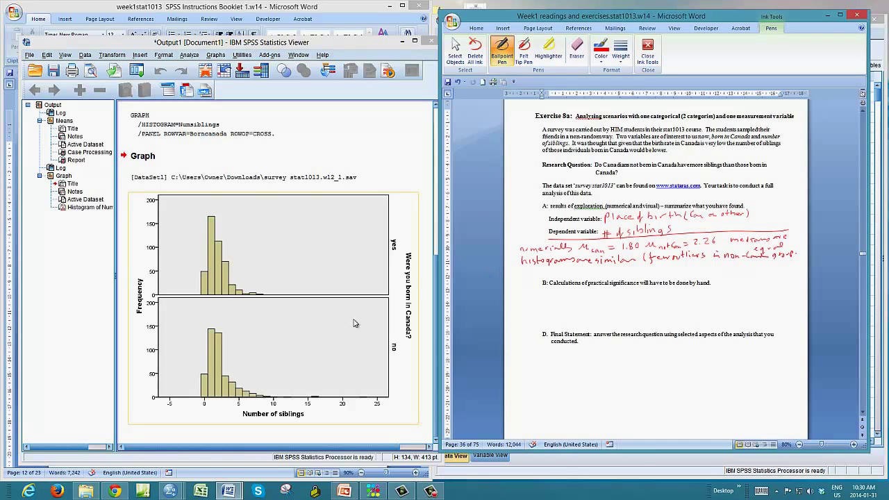